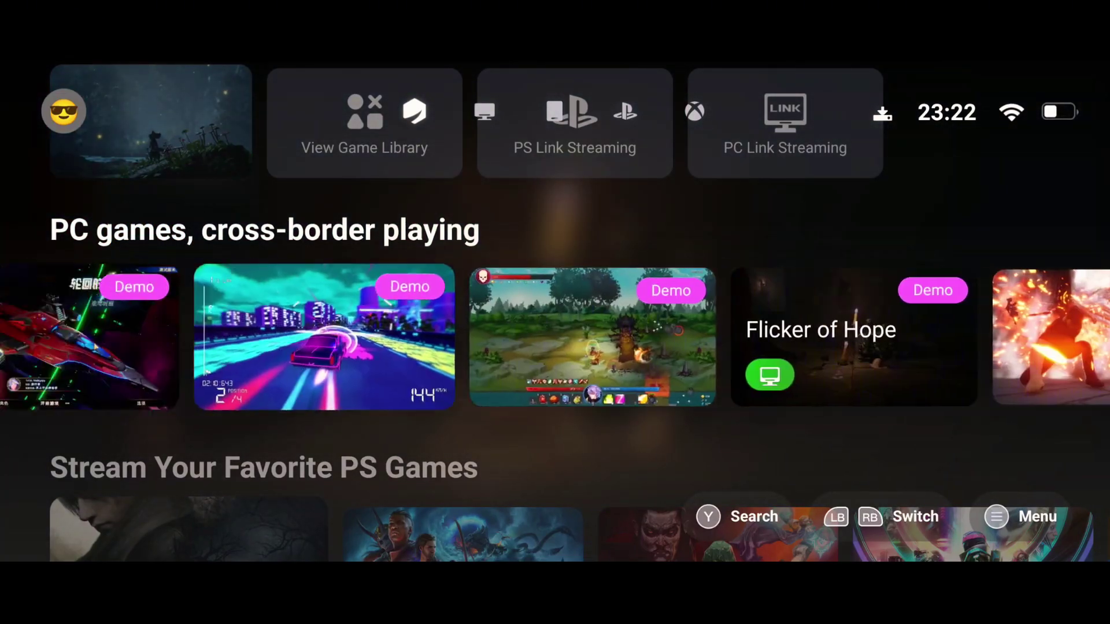
- Move down past the PS, Google Play, PC Link, genre and streaming rows to What's Hot
{"action": "key", "text": "Down"}
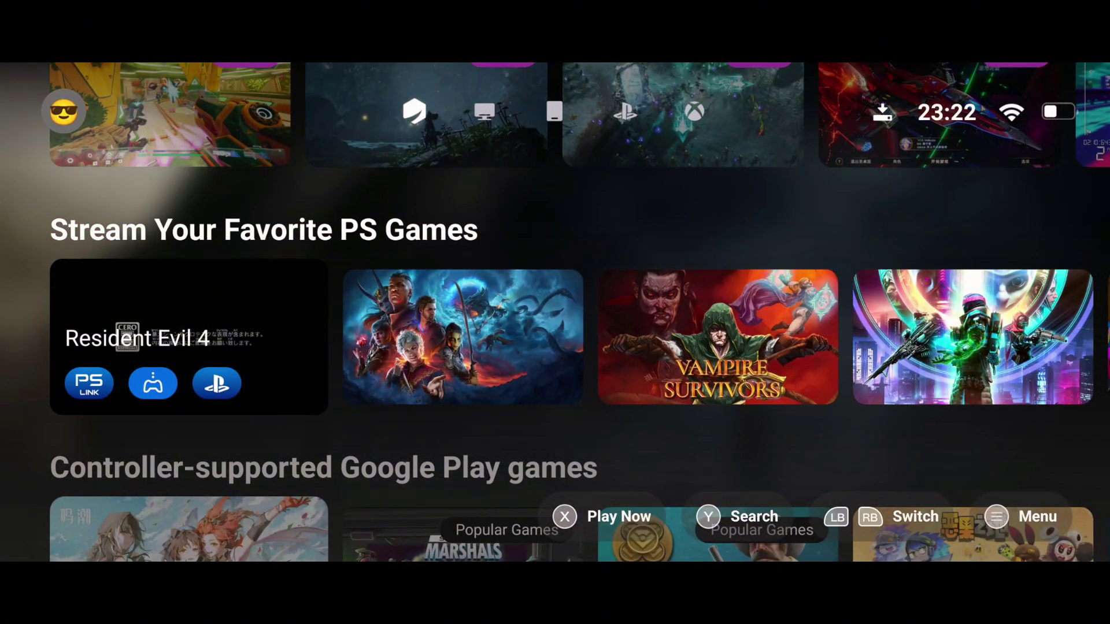
{"action": "key", "text": "Down"}
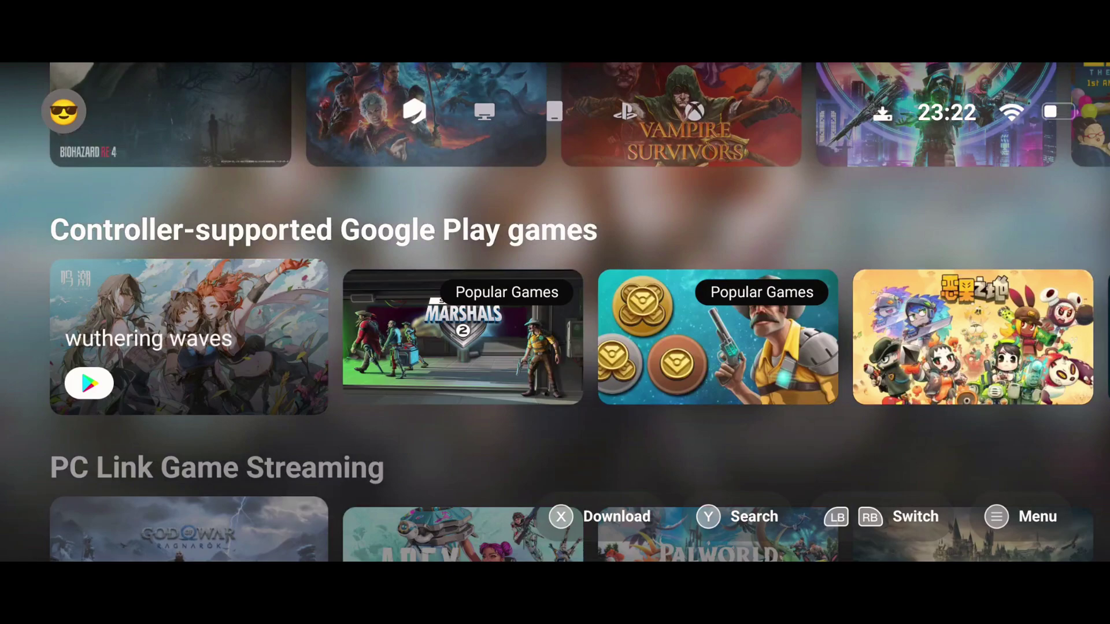
{"action": "key", "text": "Down"}
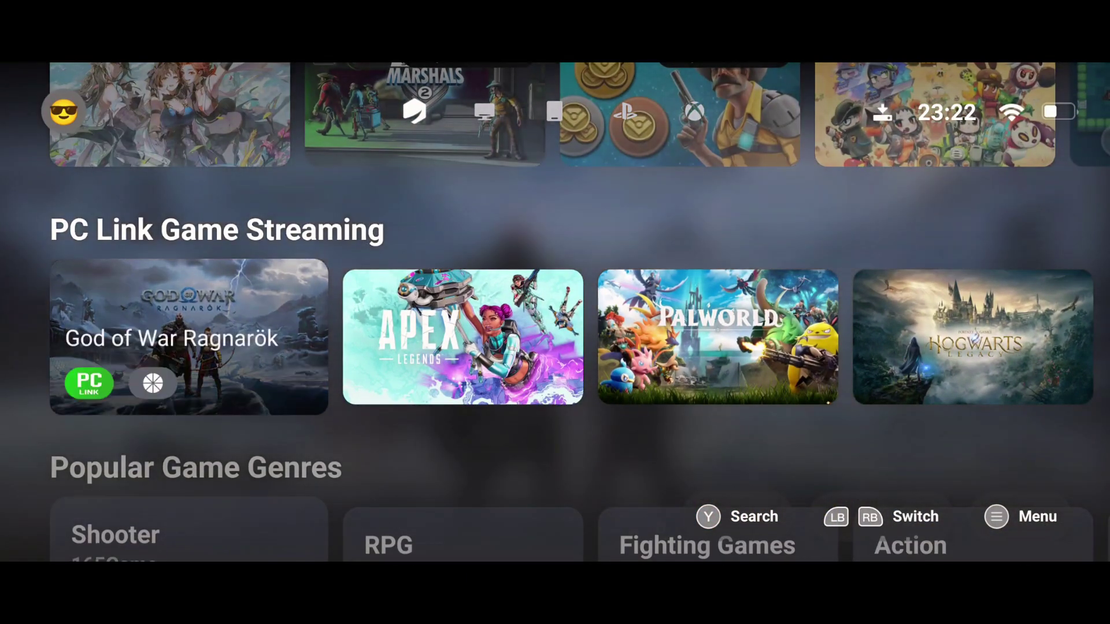
{"action": "key", "text": "Down"}
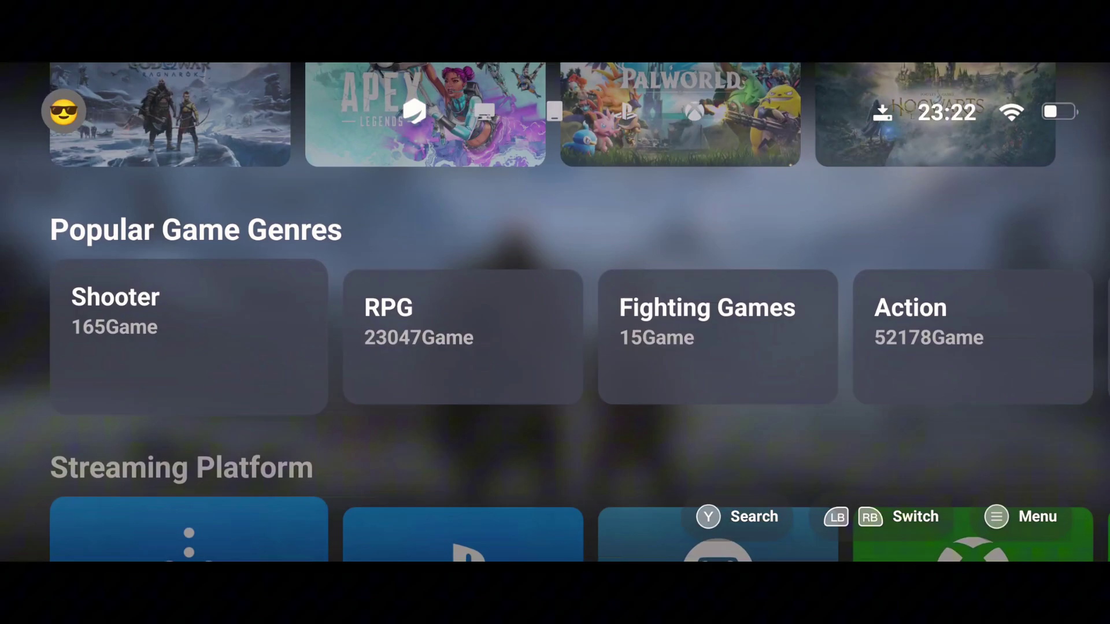
{"action": "key", "text": "Down"}
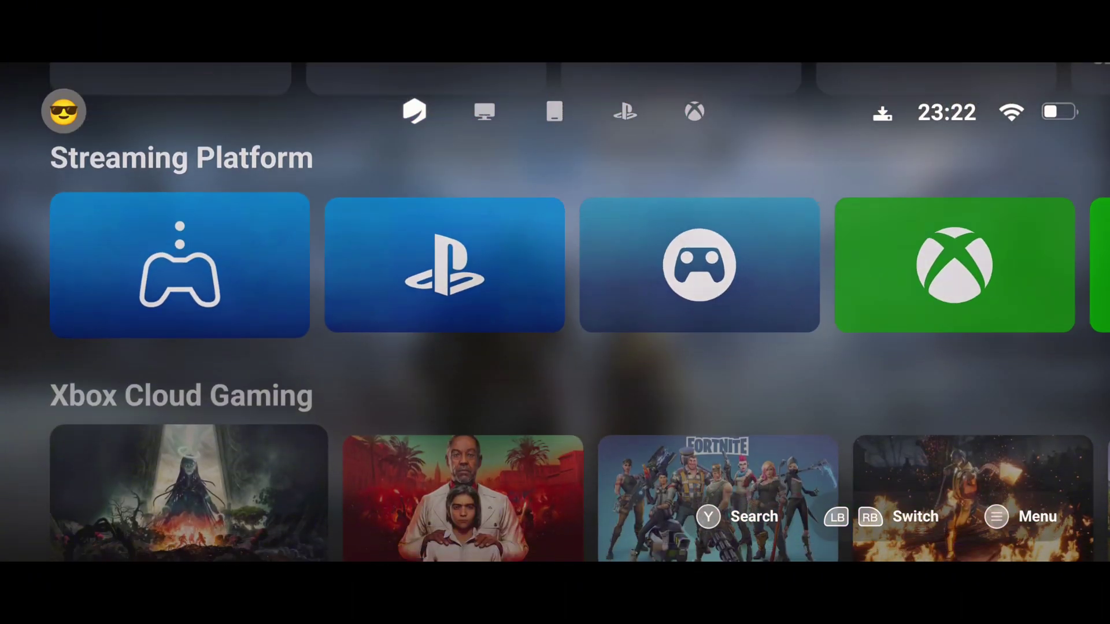
{"action": "key", "text": "Down"}
{"action": "key", "text": "Down"}
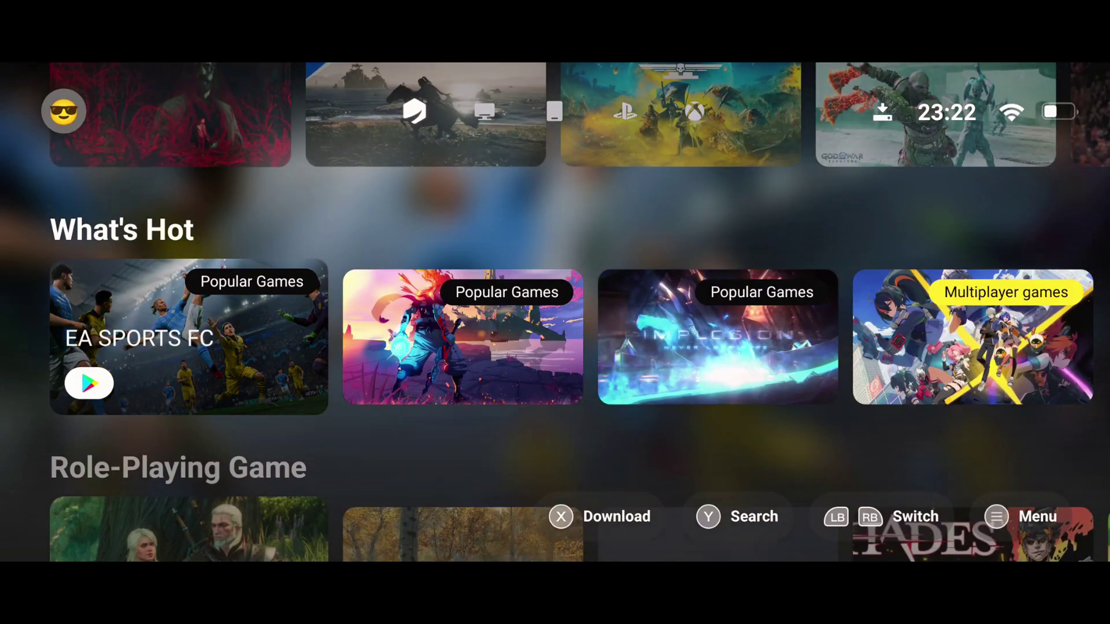
{"action": "key", "text": "Down"}
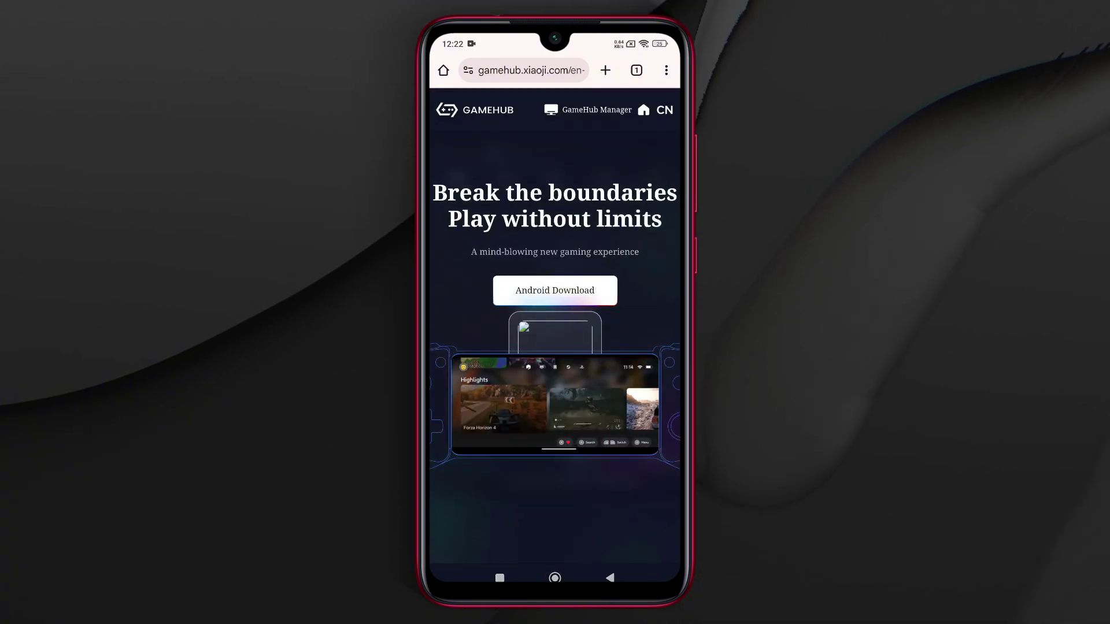
- Download the 105.70 MB GameHub Android app from gamehub.xiaoji.com and install it
{"action": "left_click", "coordinate": [555, 290]}
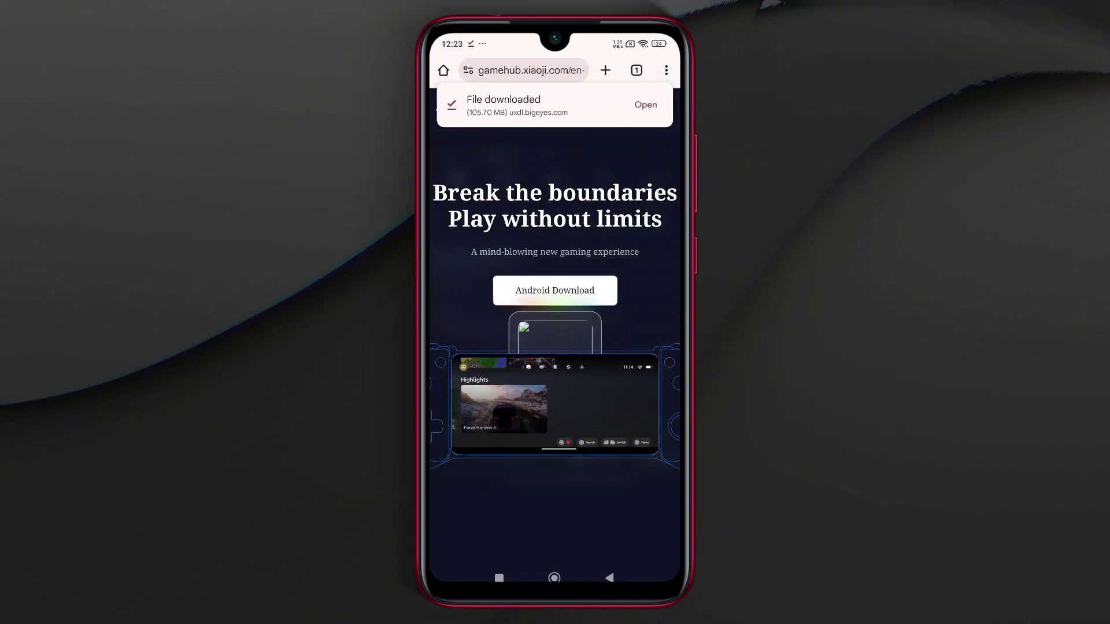
{"action": "left_click", "coordinate": [646, 104]}
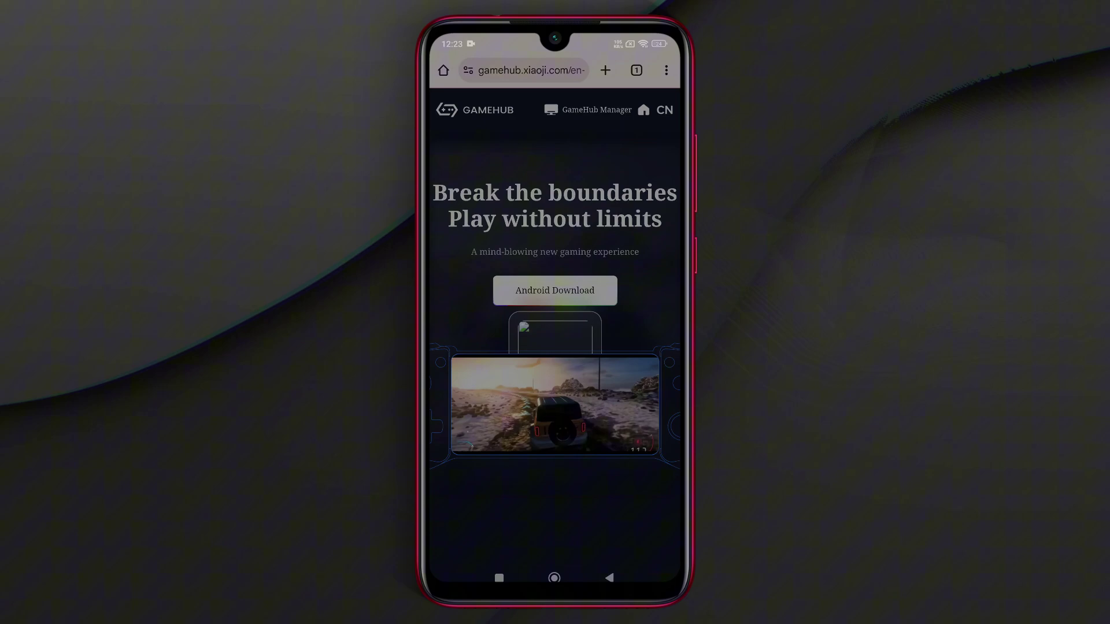
{"action": "left_click", "coordinate": [637, 340]}
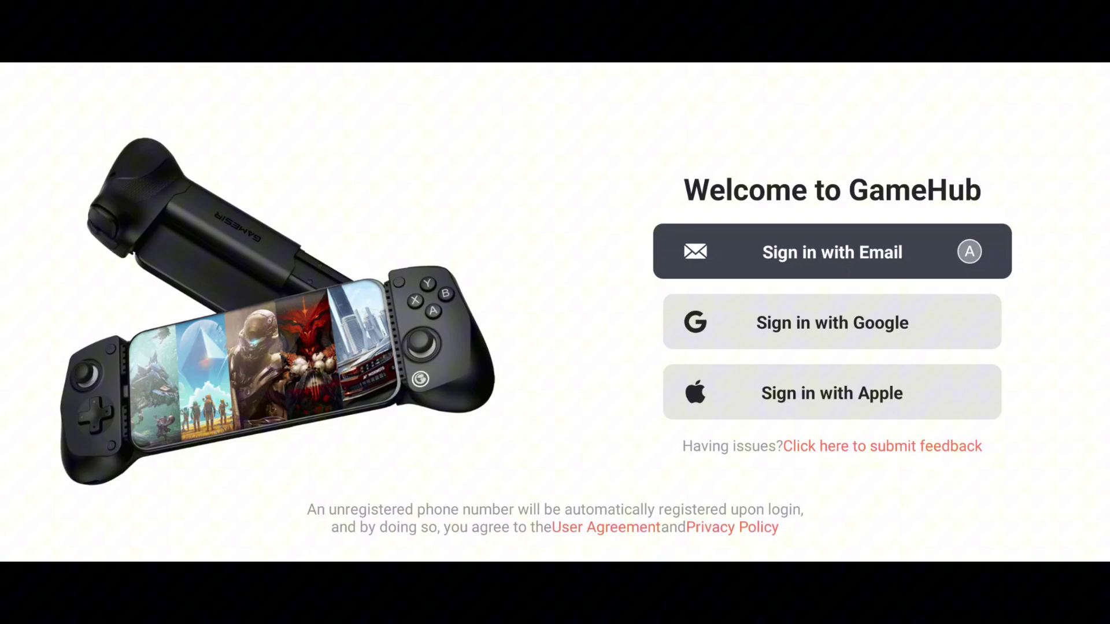
- Choose a sign-in method, take the sunglasses emoji avatar and type a nickname
{"action": "key", "text": "Down"}
{"action": "key", "text": "Down"}
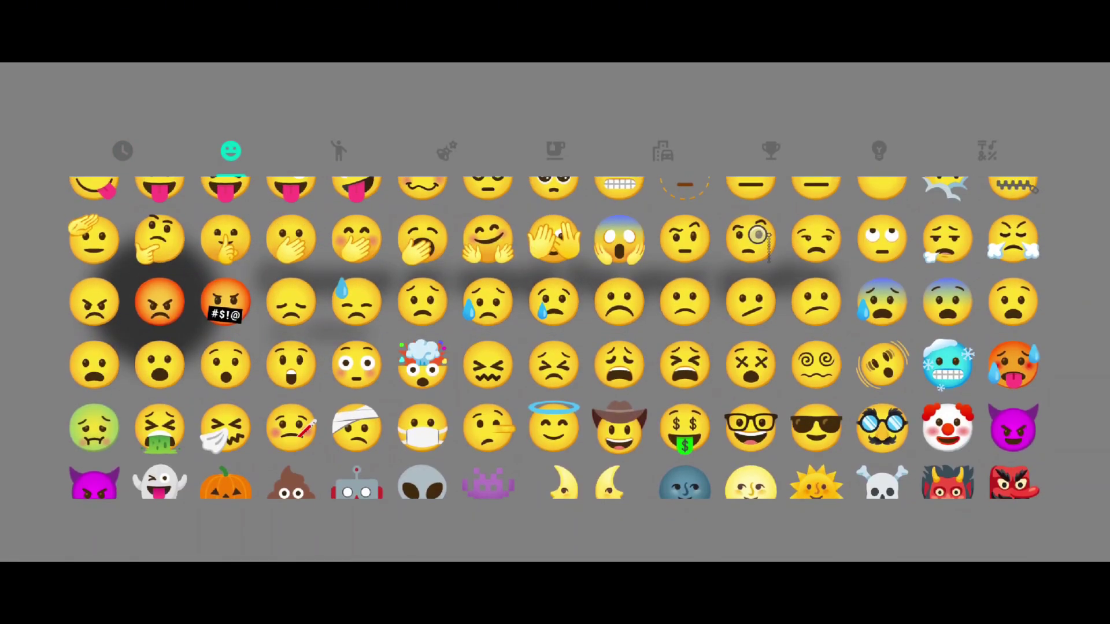
{"action": "key", "text": "Return"}
{"action": "key", "text": "Return"}
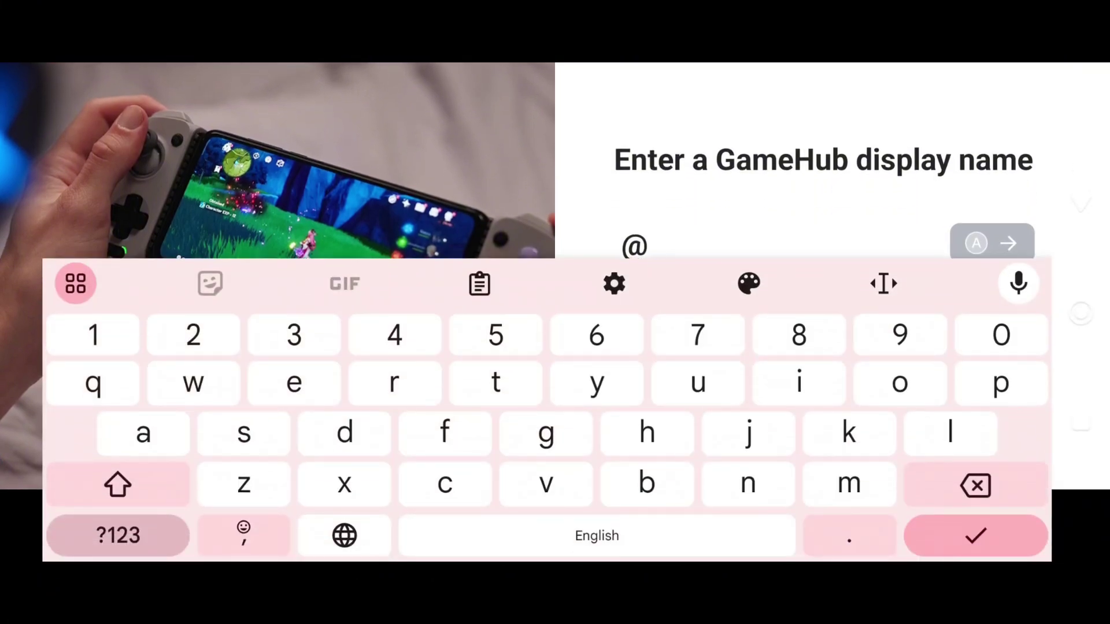
{"action": "type", "text": "PW"}
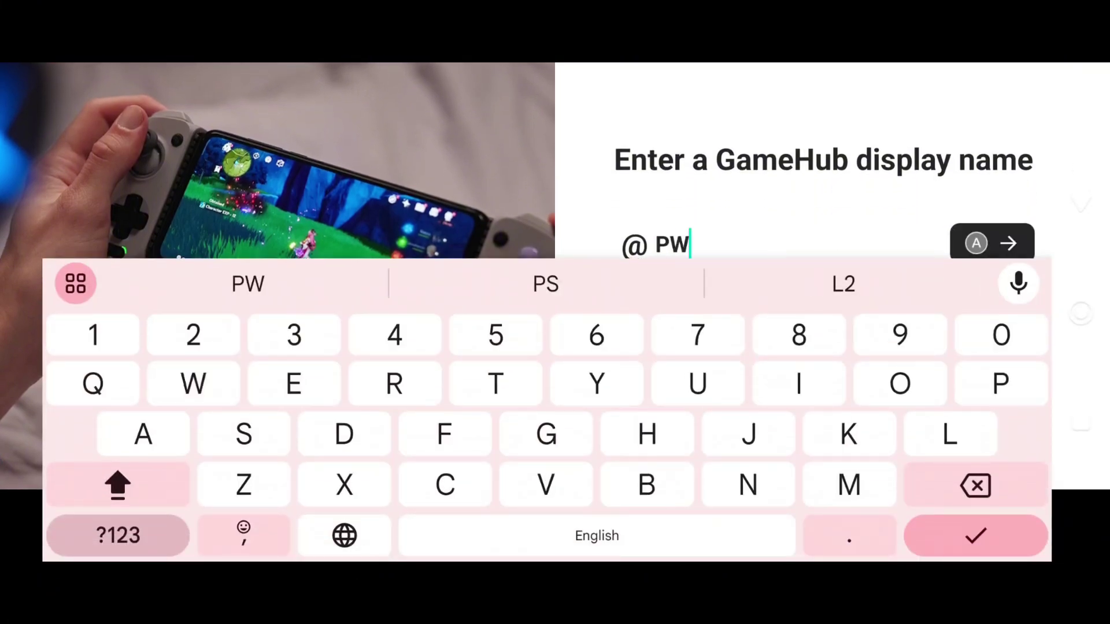
{"action": "type", "text": "GG"}
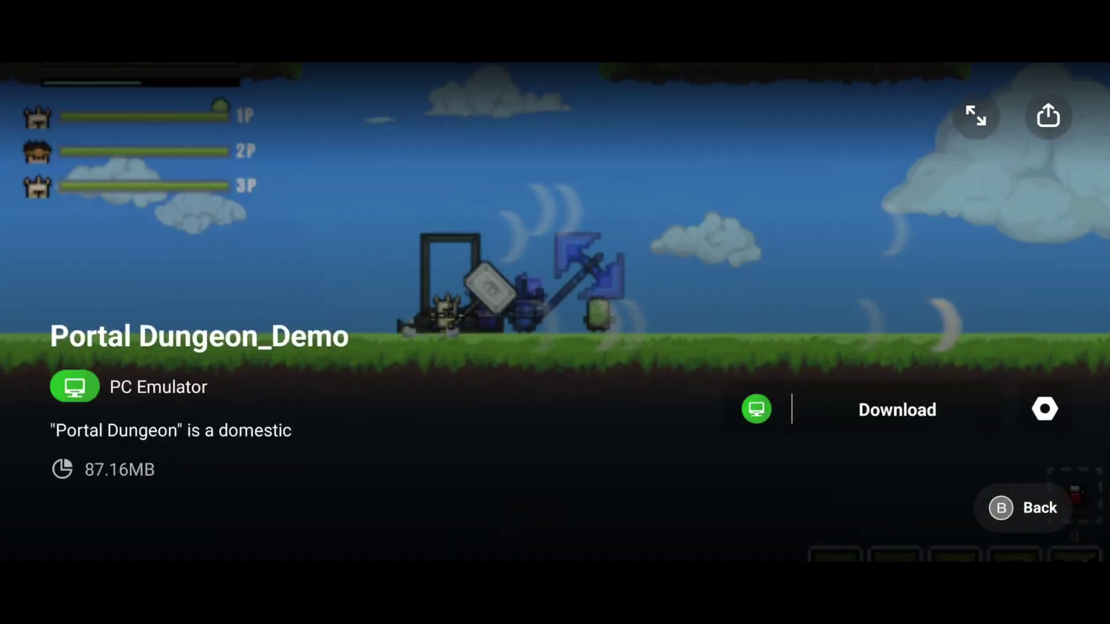
- Download and launch Portal Dungeon_Demo, then go home and open Download Task from the side menu
{"action": "key", "text": "Return"}
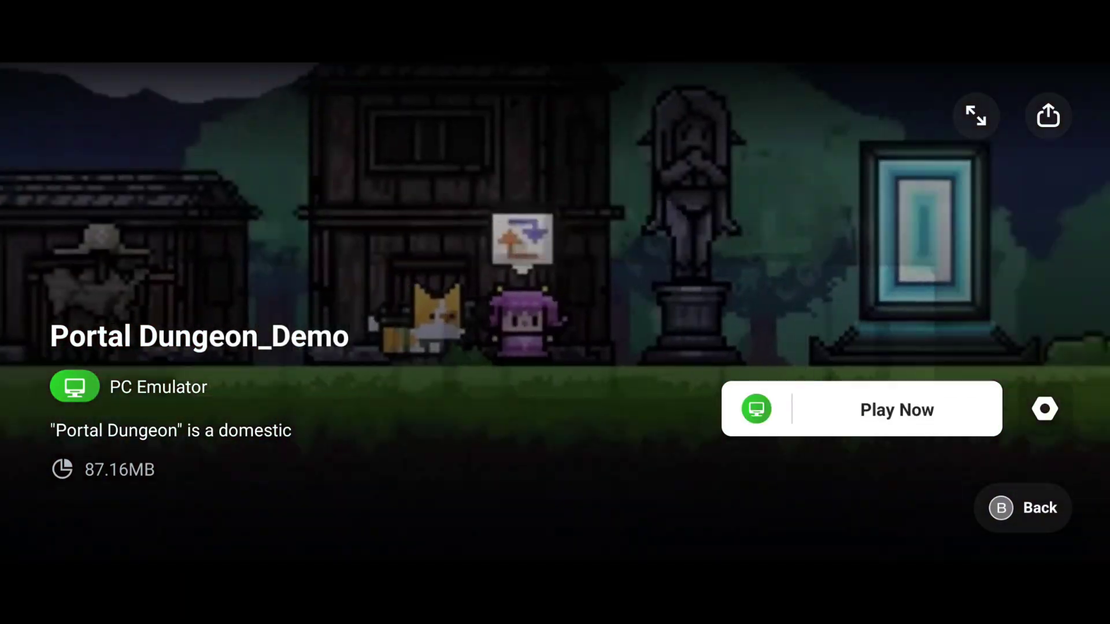
{"action": "key", "text": "Return"}
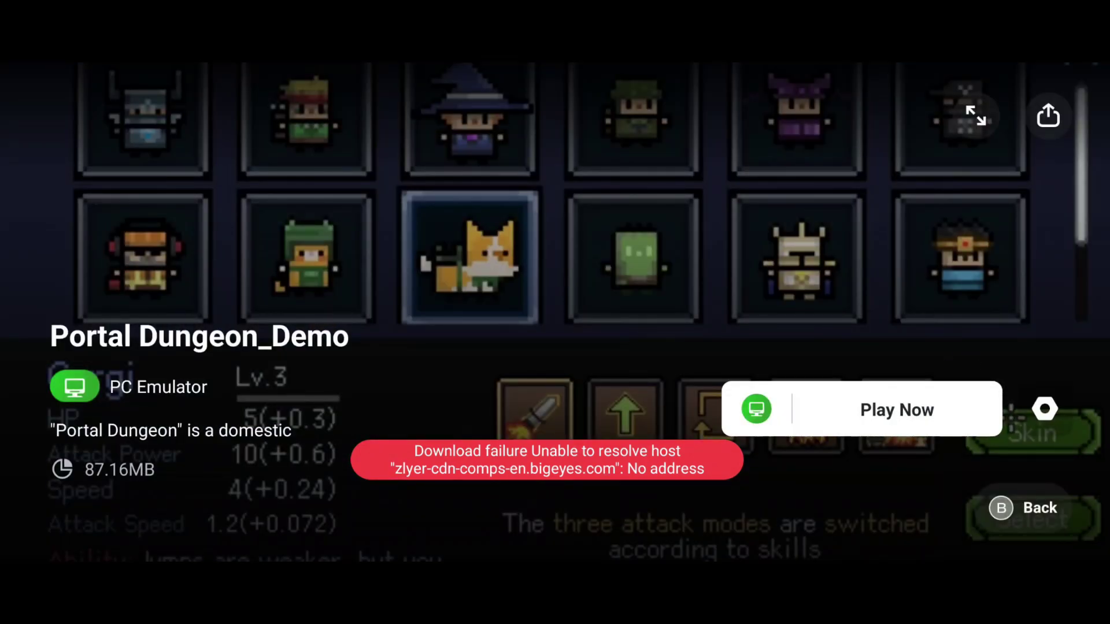
{"action": "key", "text": "Escape"}
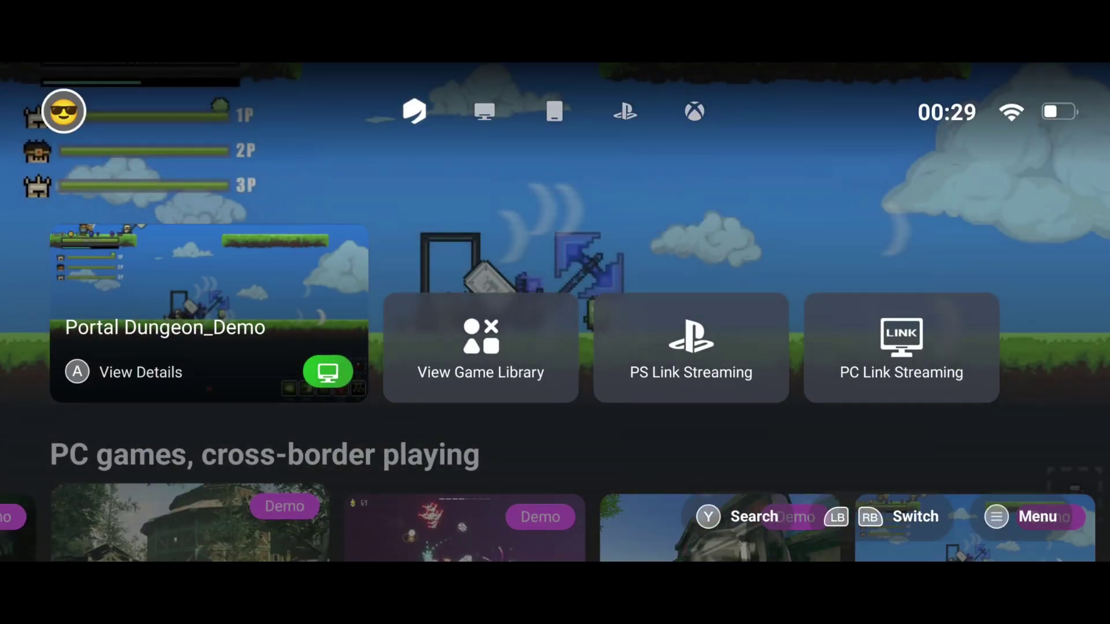
{"action": "key", "text": "Menu"}
{"action": "key", "text": "Return"}
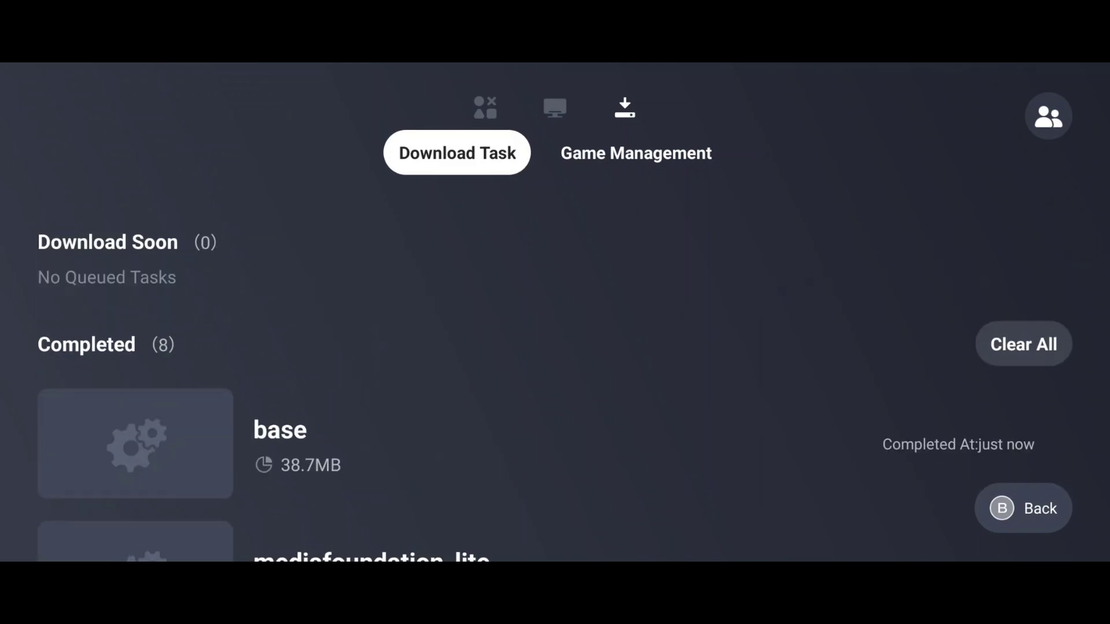
- Import IGI 2.exe from the Download folder as a PC game through the game management list
{"action": "scroll", "coordinate": [555, 404], "scroll_direction": "down", "scroll_amount": 5}
{"action": "key", "text": "Left"}
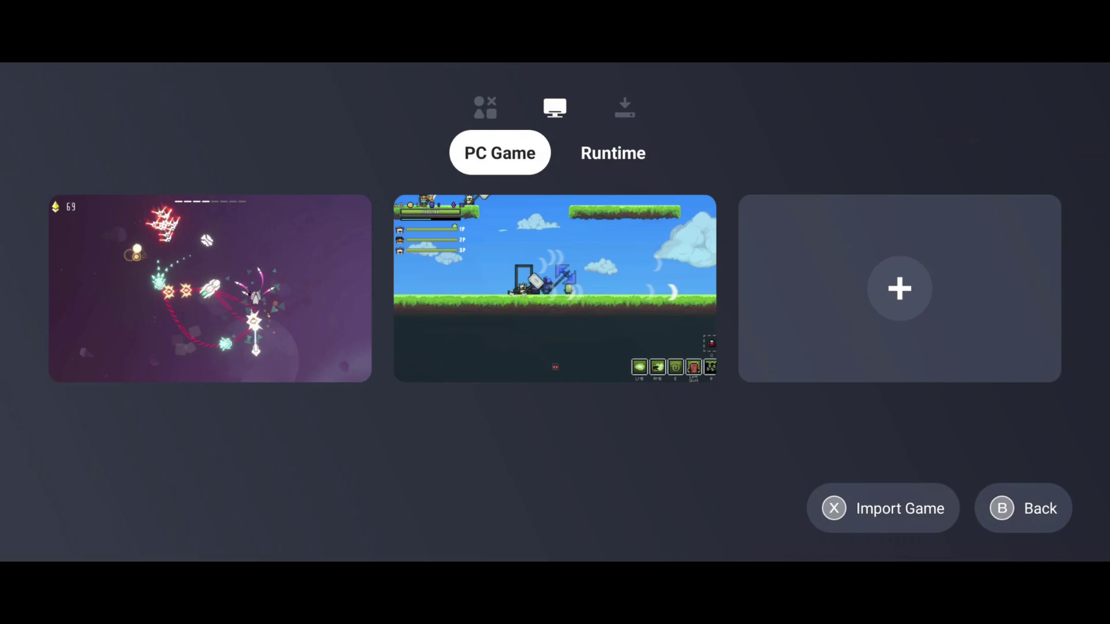
{"action": "key", "text": "x"}
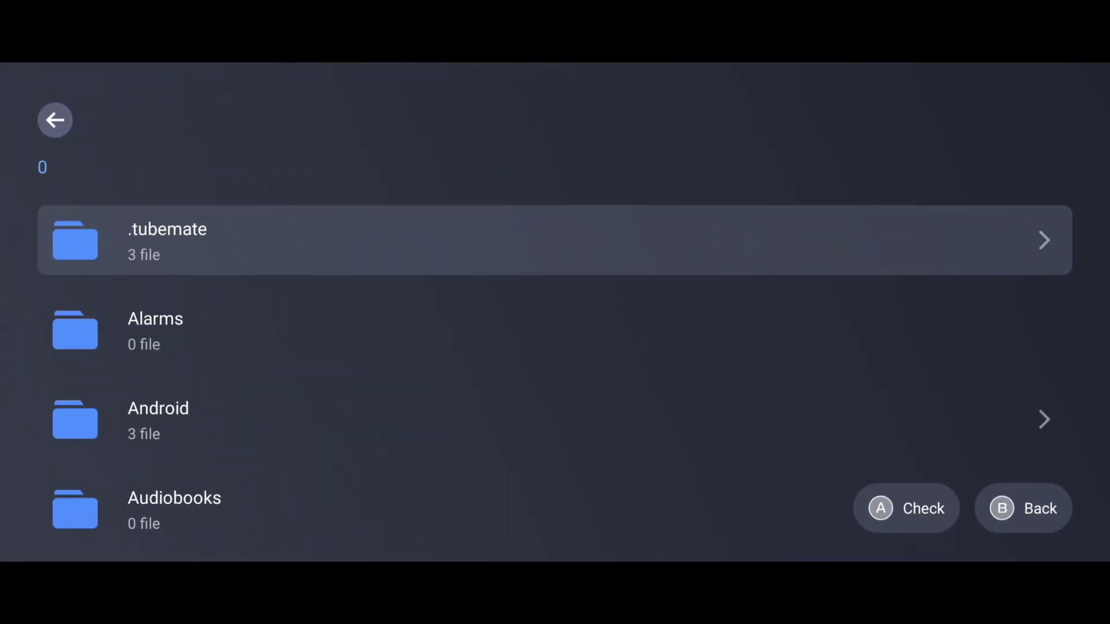
{"action": "scroll", "coordinate": [555, 347], "scroll_direction": "down", "scroll_amount": 4}
{"action": "scroll", "coordinate": [552, 384], "scroll_direction": "down", "scroll_amount": 4}
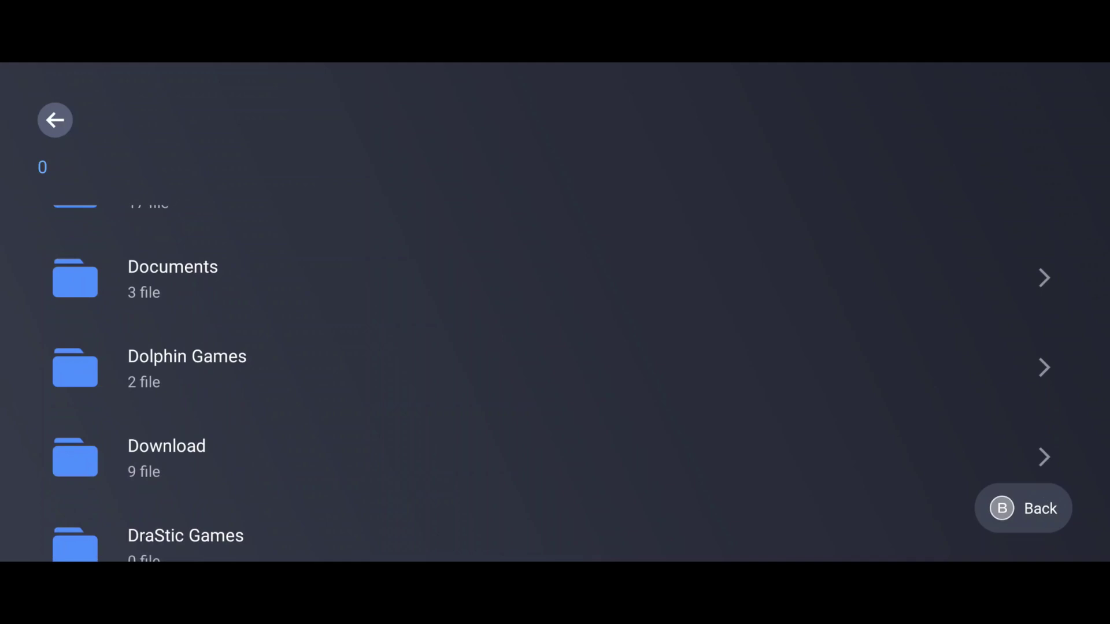
{"action": "key", "text": "Down"}
{"action": "key", "text": "Return"}
{"action": "key", "text": "Return"}
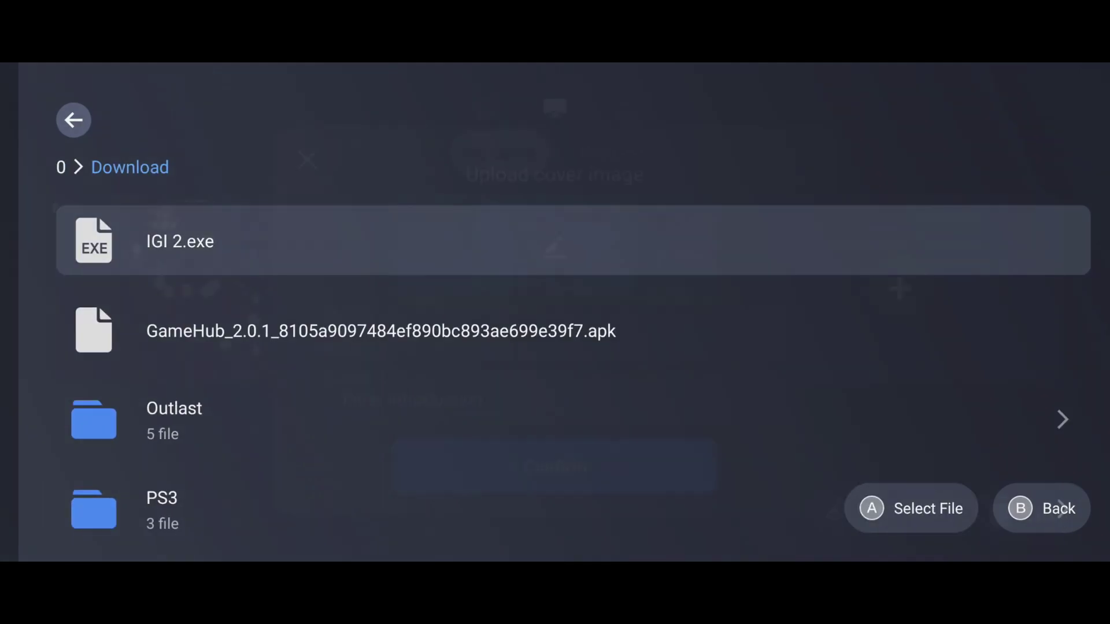
{"action": "key", "text": "Return"}
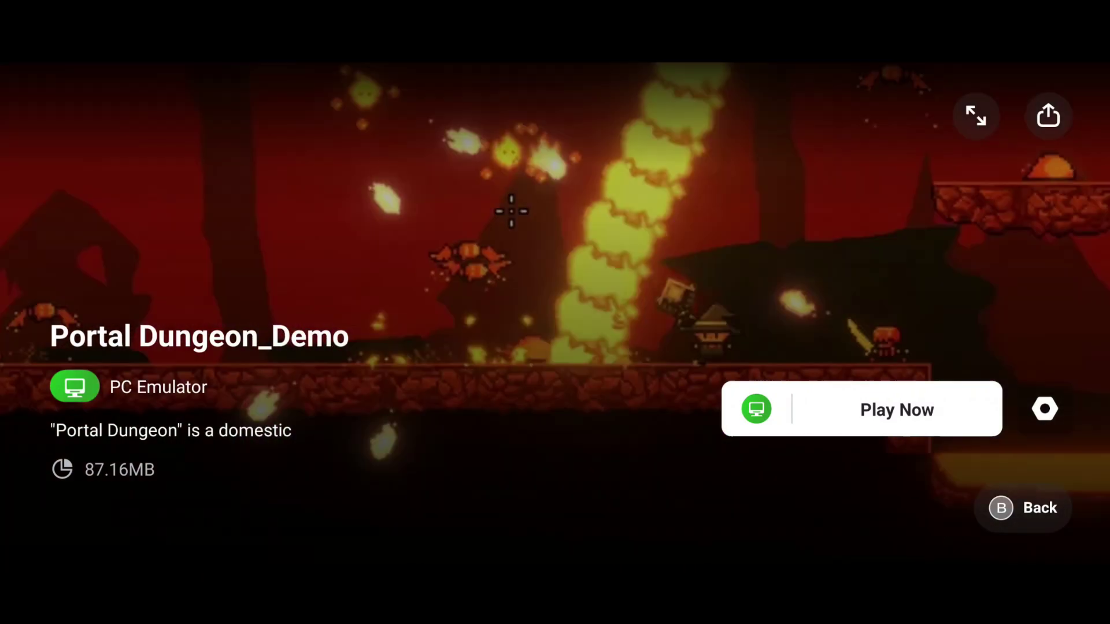
- Open the game's Game Settings from its options menu
{"action": "key", "text": "Right"}
{"action": "key", "text": "Return"}
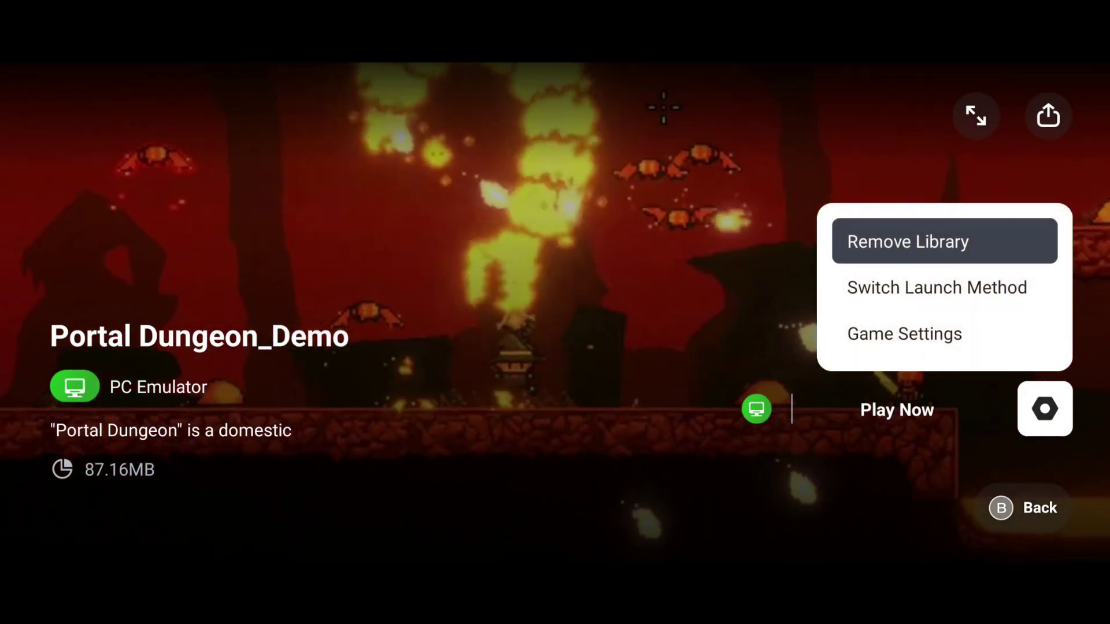
{"action": "key", "text": "Down"}
{"action": "key", "text": "Down"}
{"action": "key", "text": "Return"}
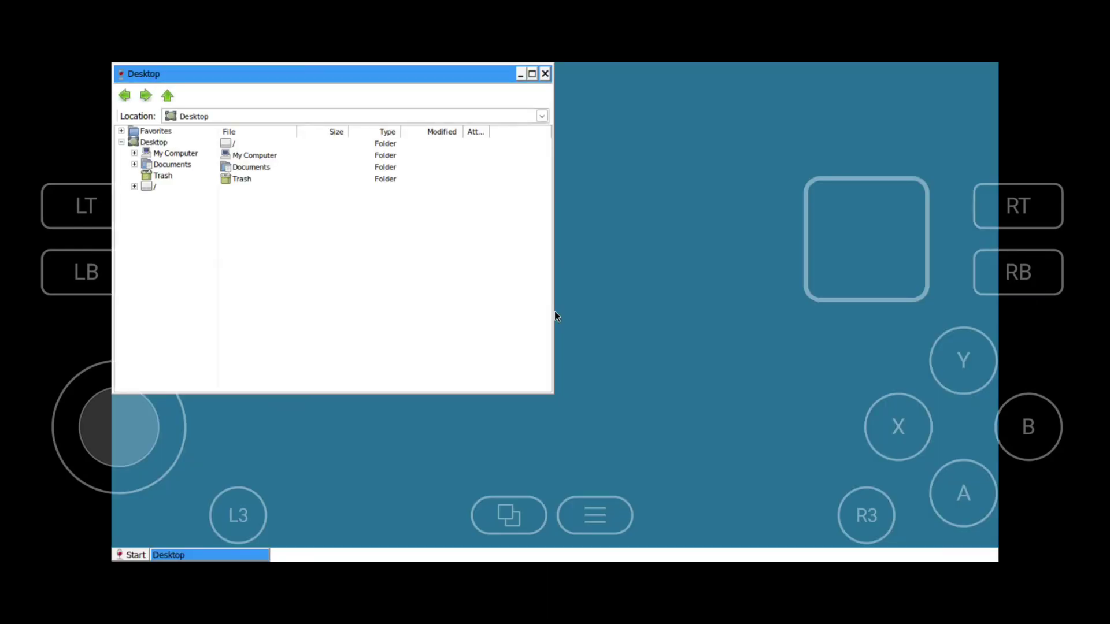
- In the container desktop, open My Computer and Game Controllers, then close it
{"action": "double_click", "coordinate": [263, 157]}
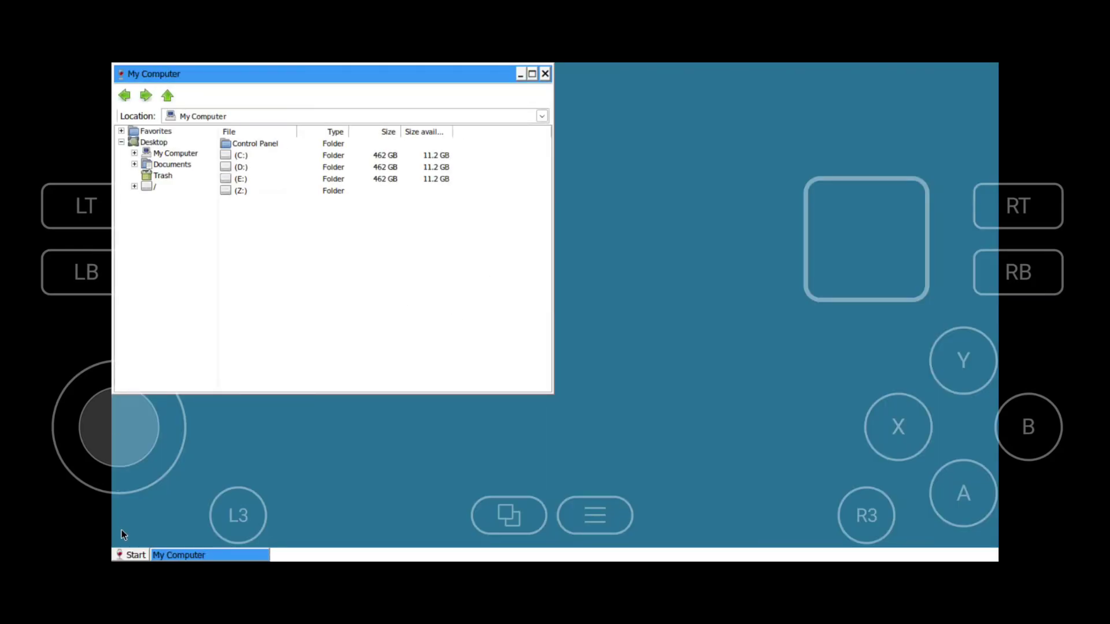
{"action": "left_click", "coordinate": [198, 522]}
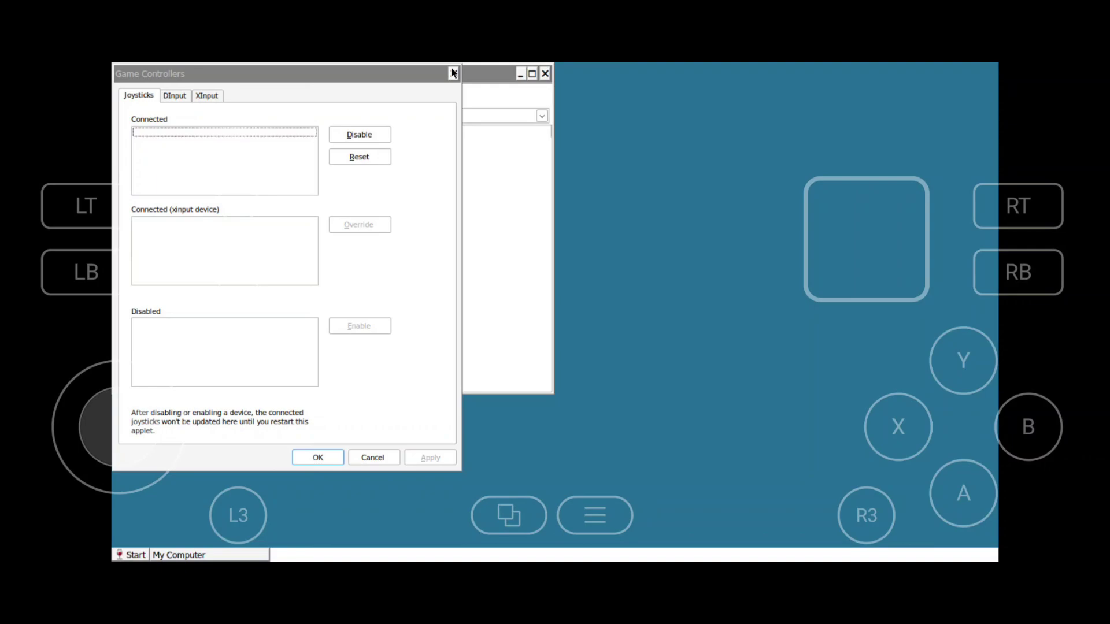
{"action": "left_click", "coordinate": [546, 73]}
- Review the General settings, keeping 1280×720 resolution and checking the DirectX HUD options
{"action": "key", "text": "Left"}
{"action": "key", "text": "Down"}
{"action": "key", "text": "Up"}
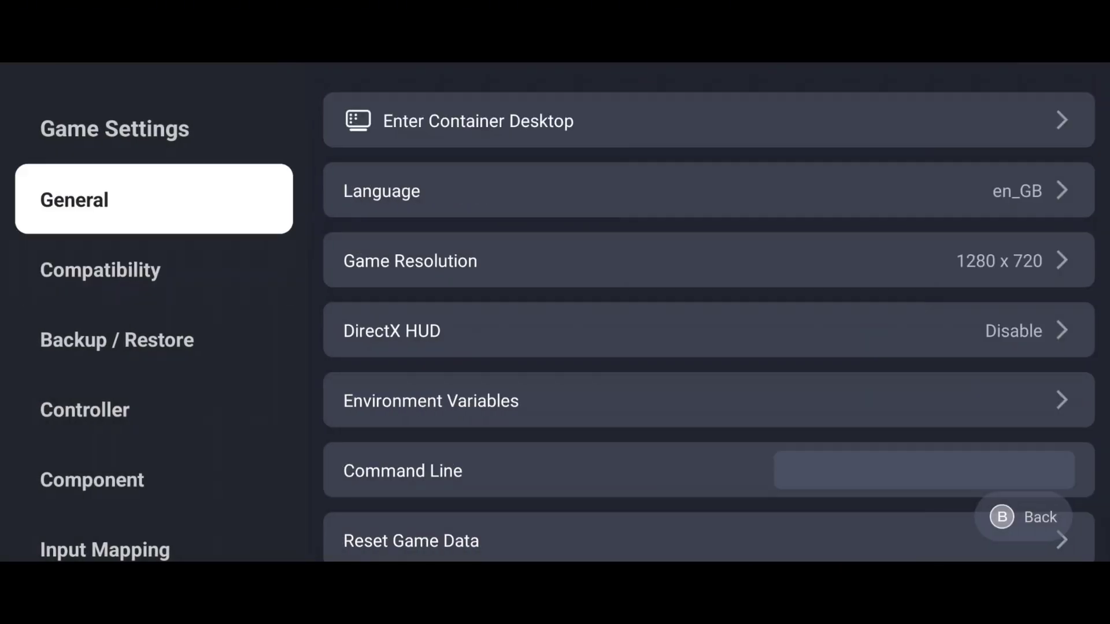
{"action": "key", "text": "Right"}
{"action": "key", "text": "Down"}
{"action": "key", "text": "Return"}
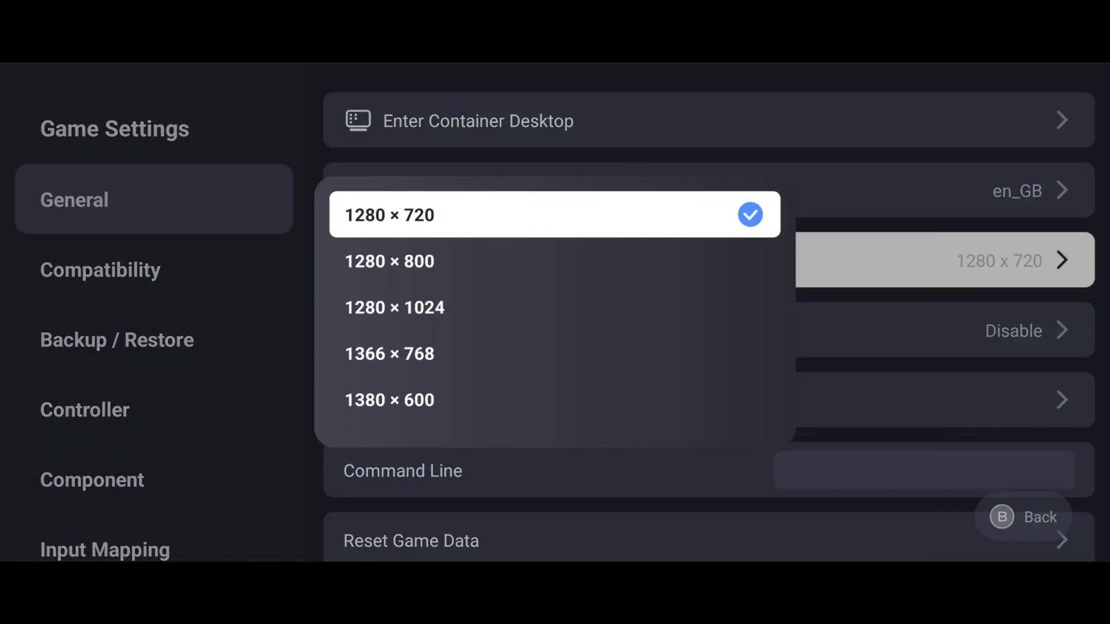
{"action": "key", "text": "Escape"}
{"action": "key", "text": "Down"}
{"action": "key", "text": "Return"}
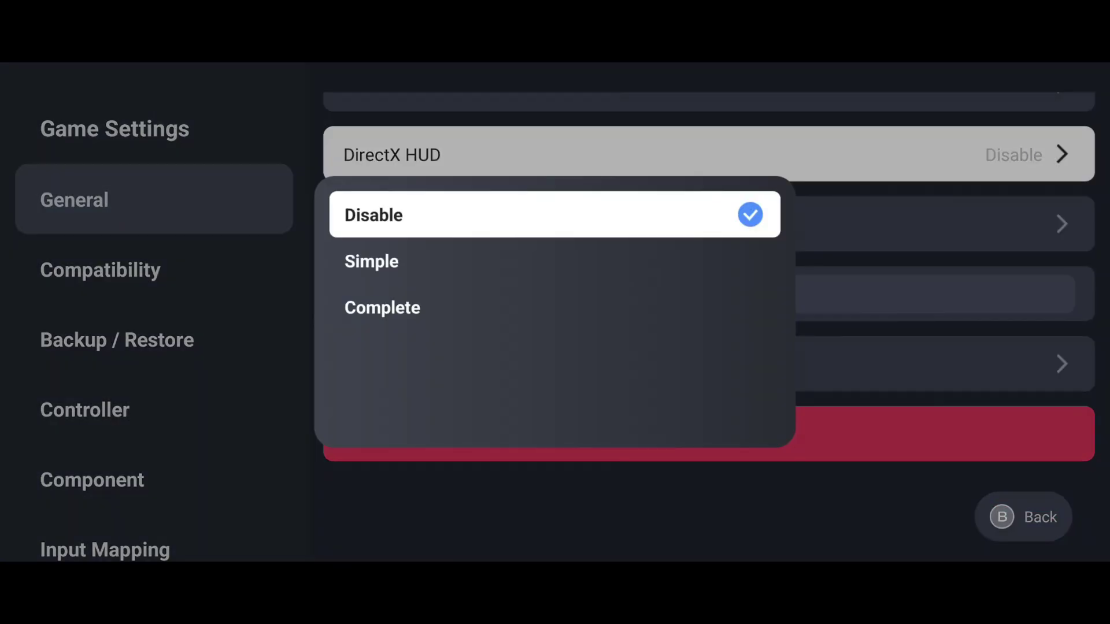
{"action": "key", "text": "Escape"}
- Review the Compatibility layer and GPU driver lists, keeping wine9.5-x64-1 and turnip_v24.3.0_R2
{"action": "key", "text": "Left"}
{"action": "key", "text": "Down"}
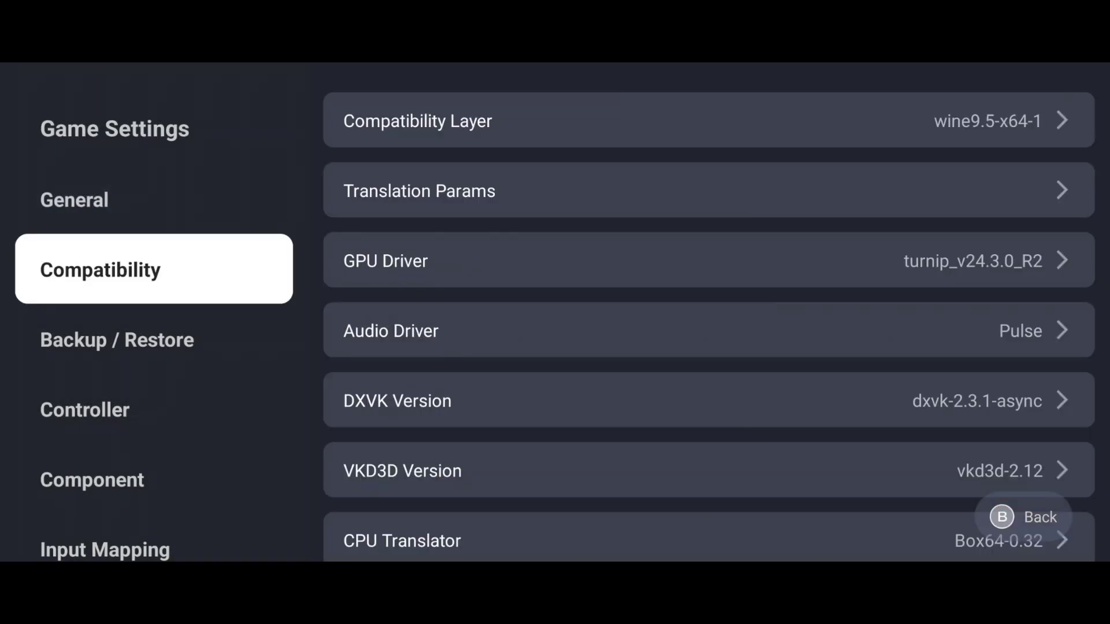
{"action": "key", "text": "Right"}
{"action": "key", "text": "Return"}
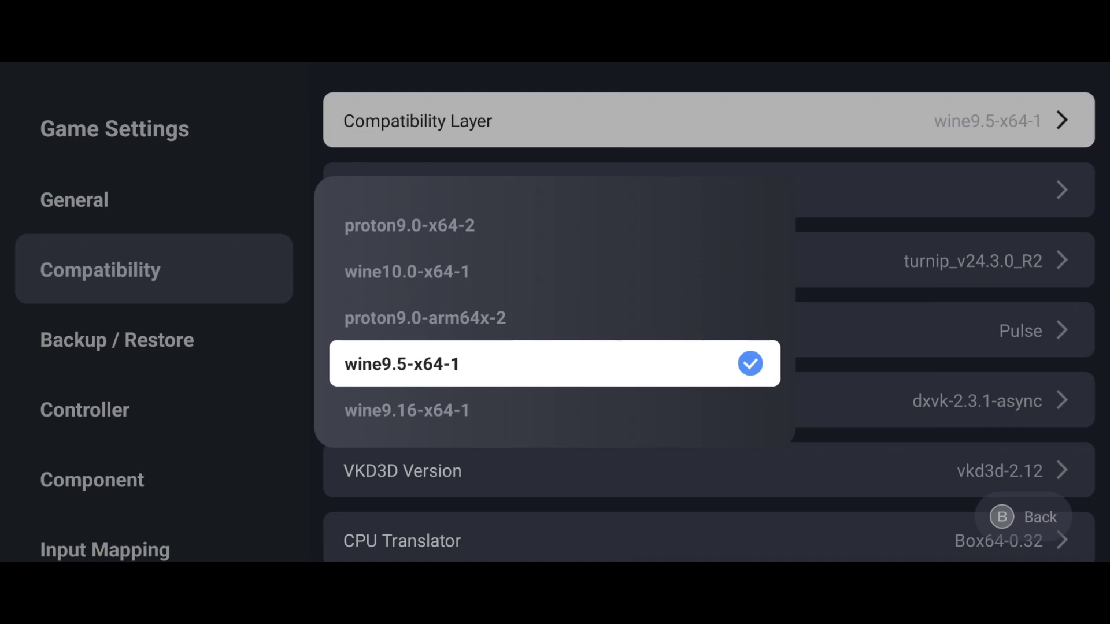
{"action": "key", "text": "Escape"}
{"action": "key", "text": "Down"}
{"action": "key", "text": "Down"}
{"action": "key", "text": "Return"}
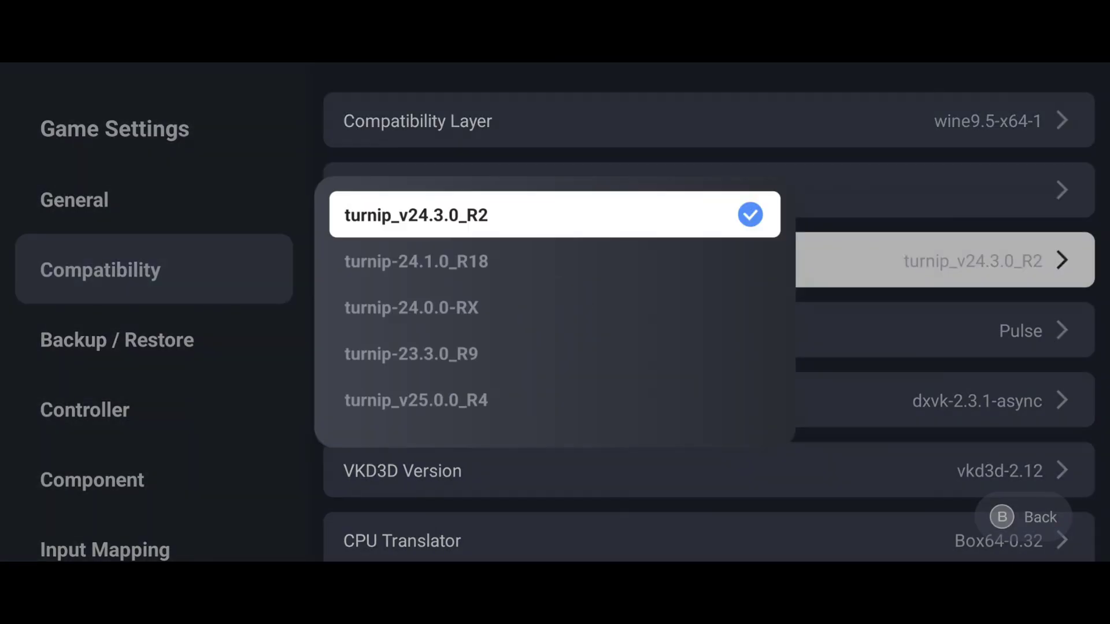
{"action": "key", "text": "Escape"}
- Open Edit Current Mapping under Controller > Input Mapping, then exit the layout editor to the game
{"action": "left_click", "coordinate": [153, 409]}
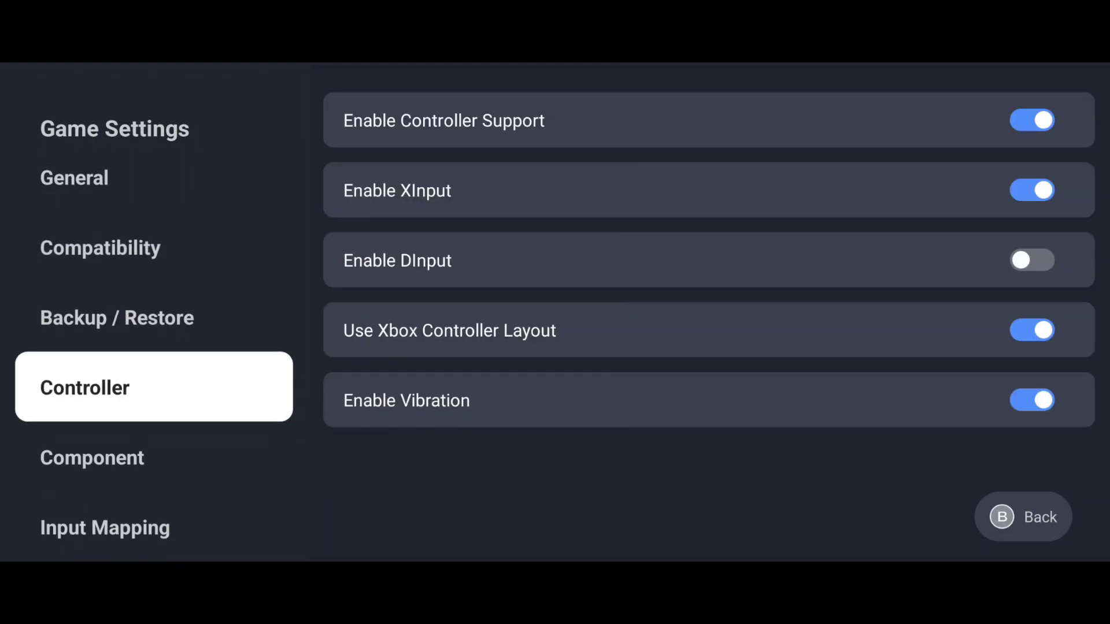
{"action": "key", "text": "Down"}
{"action": "key", "text": "Down"}
{"action": "key", "text": "Right"}
{"action": "key", "text": "Return"}
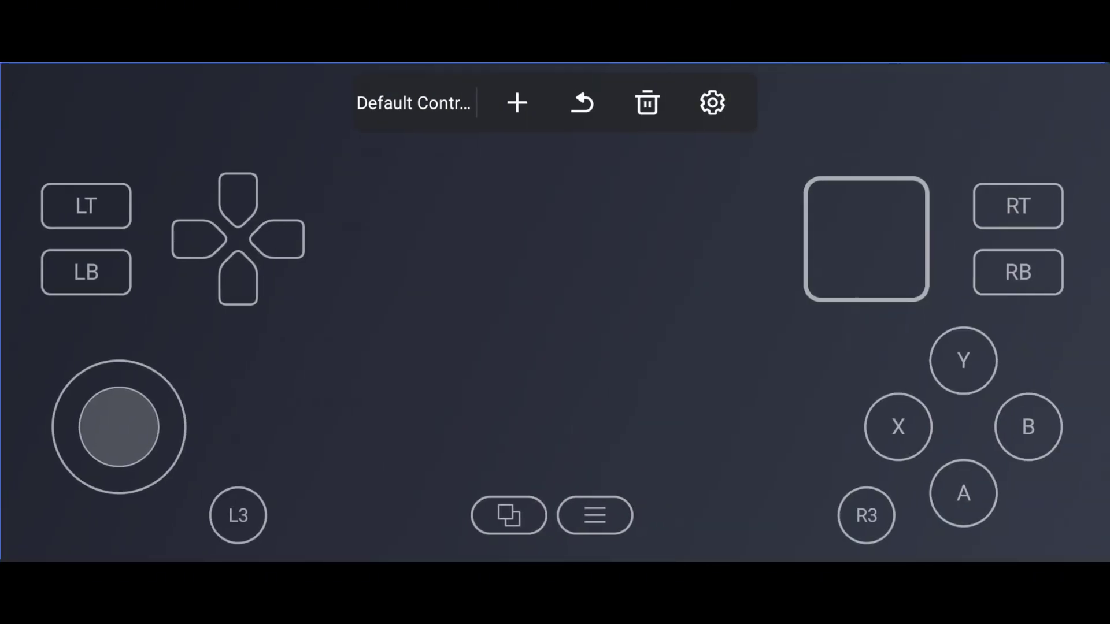
{"action": "key", "text": "Escape"}
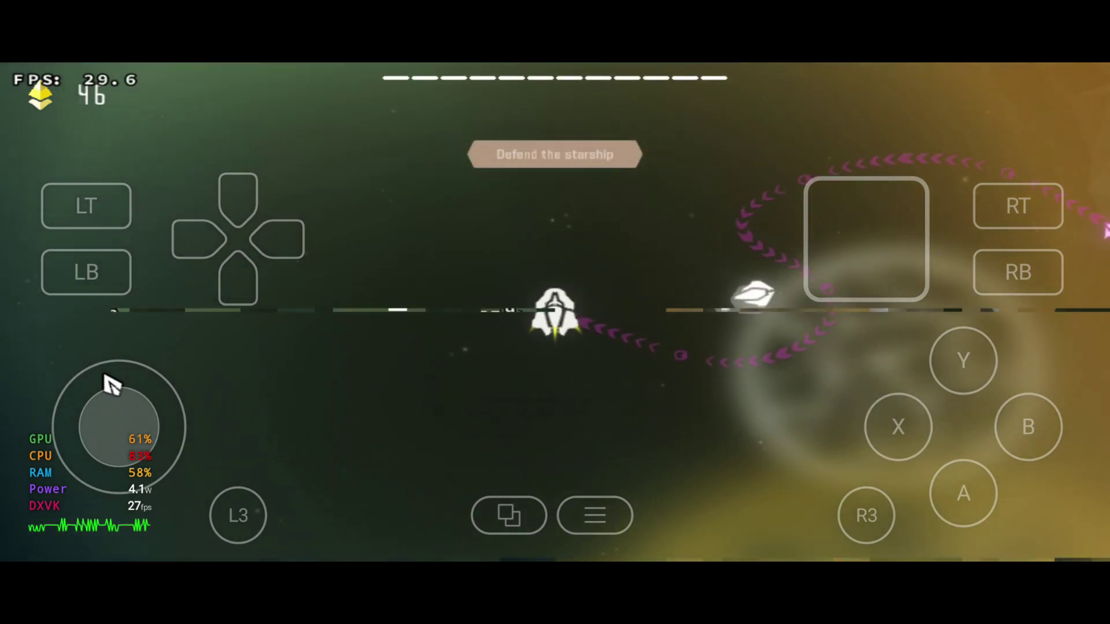